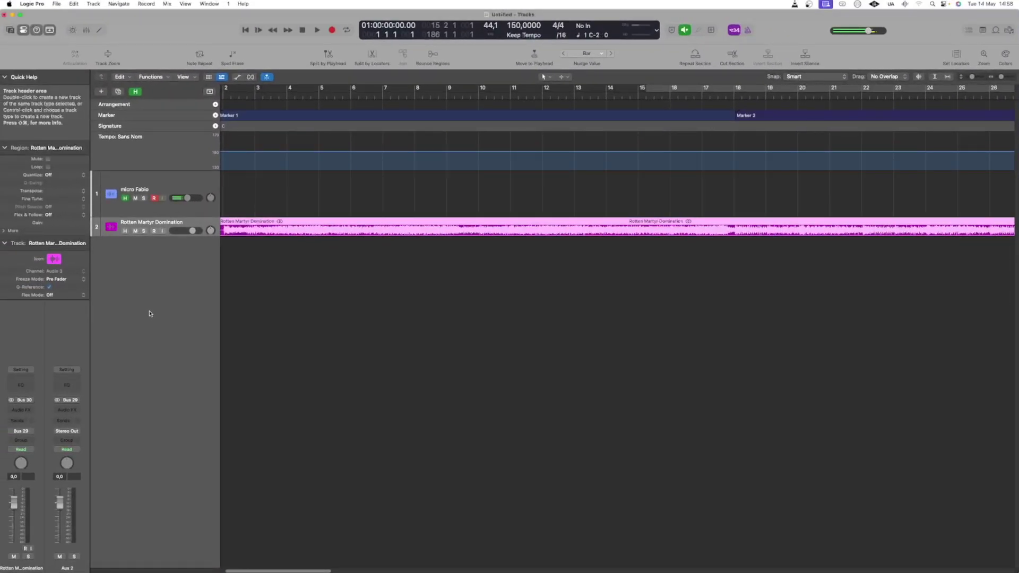
Step: Strip silence from the Rotten Martyr Domination region, adjusting threshold and timing in Remove Silence
key(ctrl)
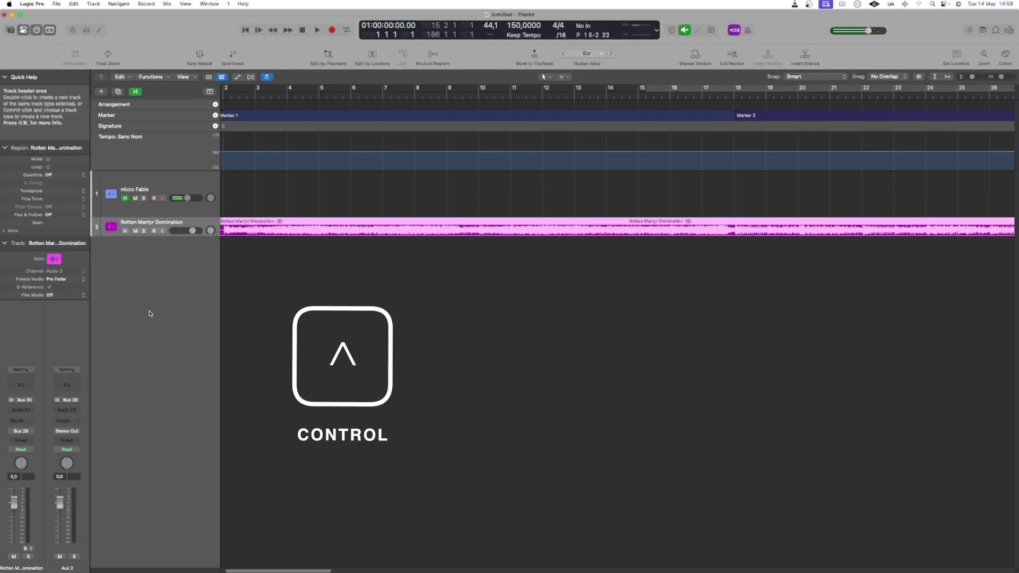
key(ctrl+x)
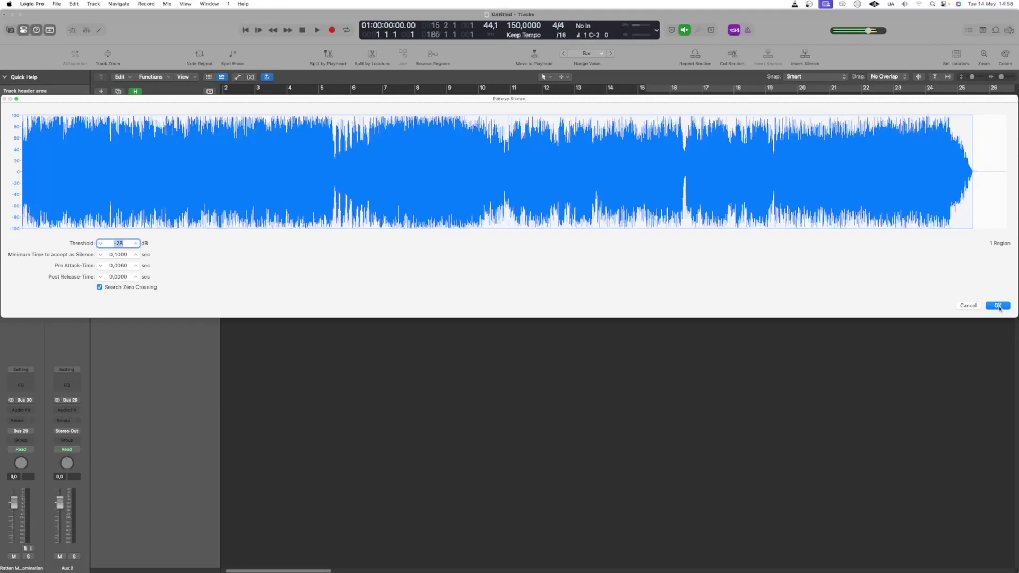
click(997, 306)
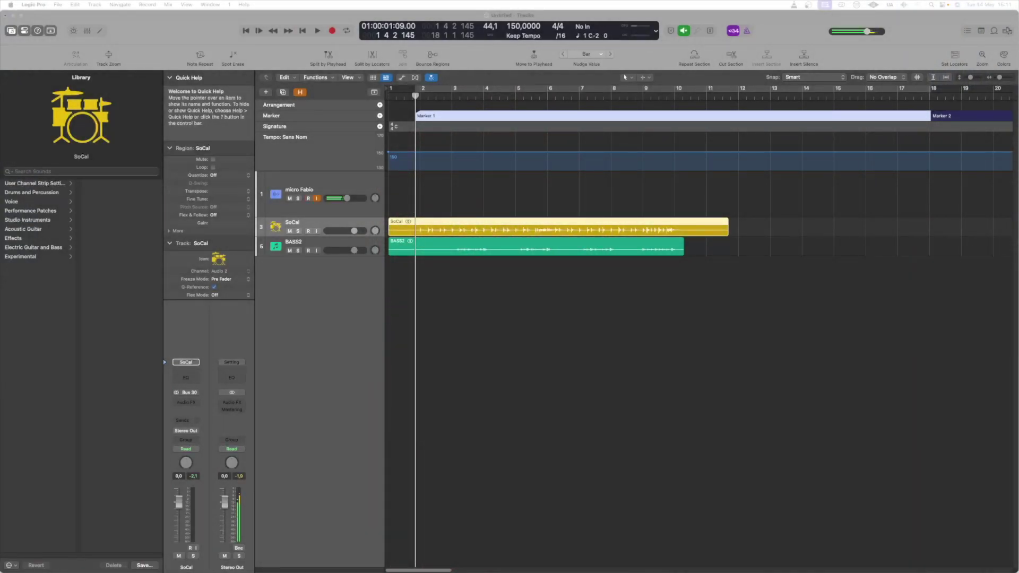
Step: Play the SoCal drums and BASS2 bass together, then stop playback
key(ctrl+t)
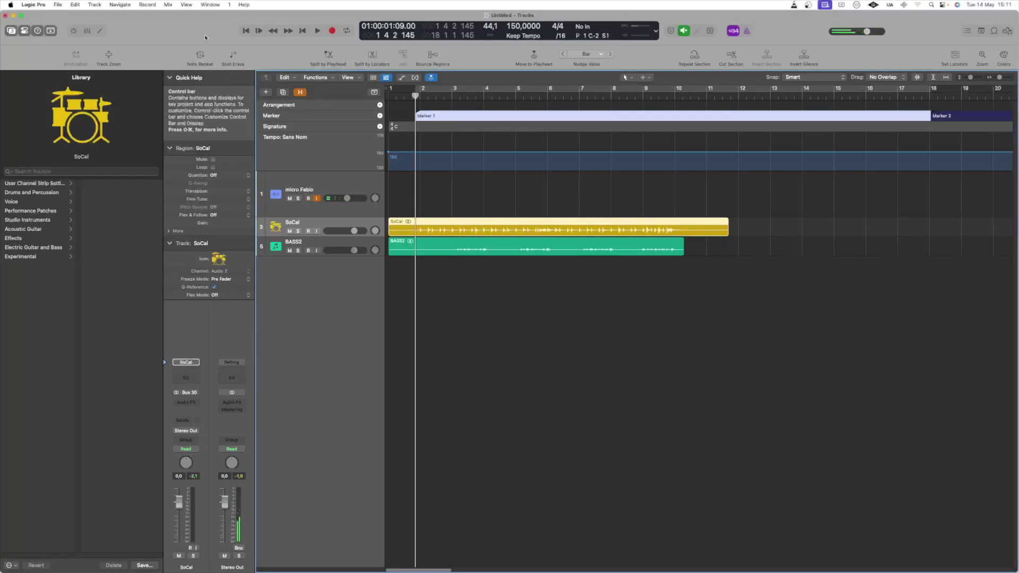
key(space)
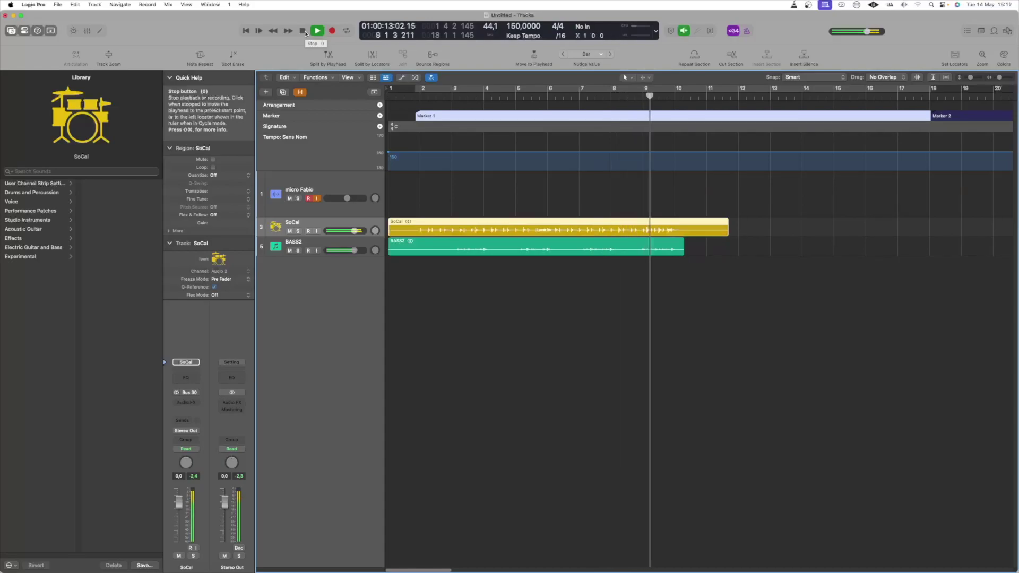
click(305, 32)
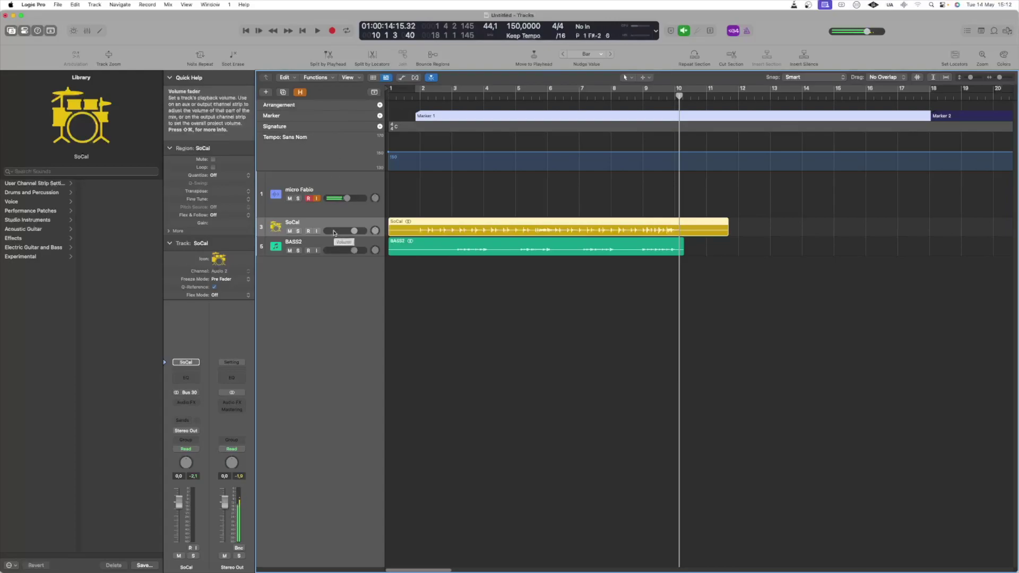
Step: Show the Groove Track column in the track header and mark SoCal as the groove track
key(alt+t)
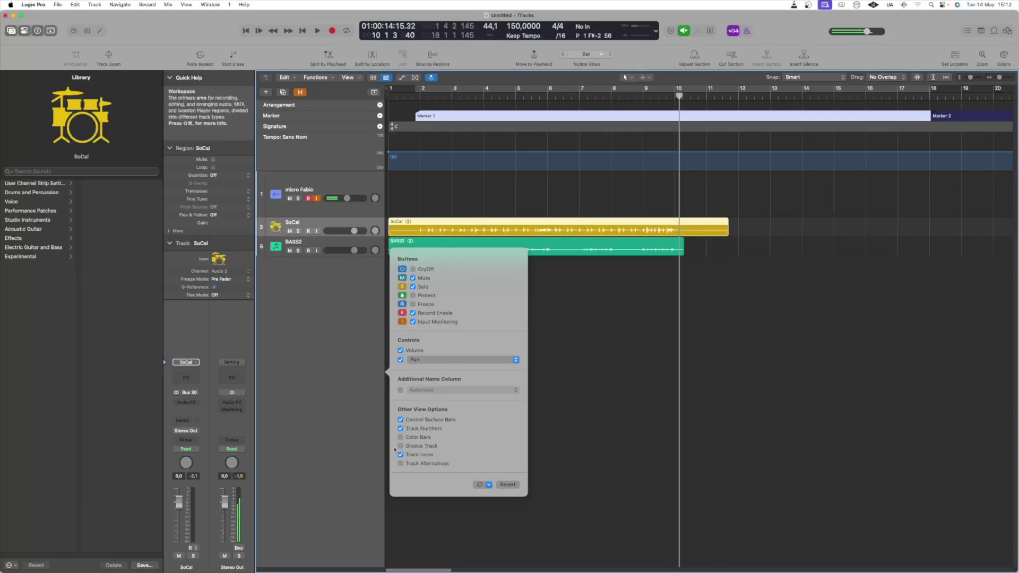
click(401, 447)
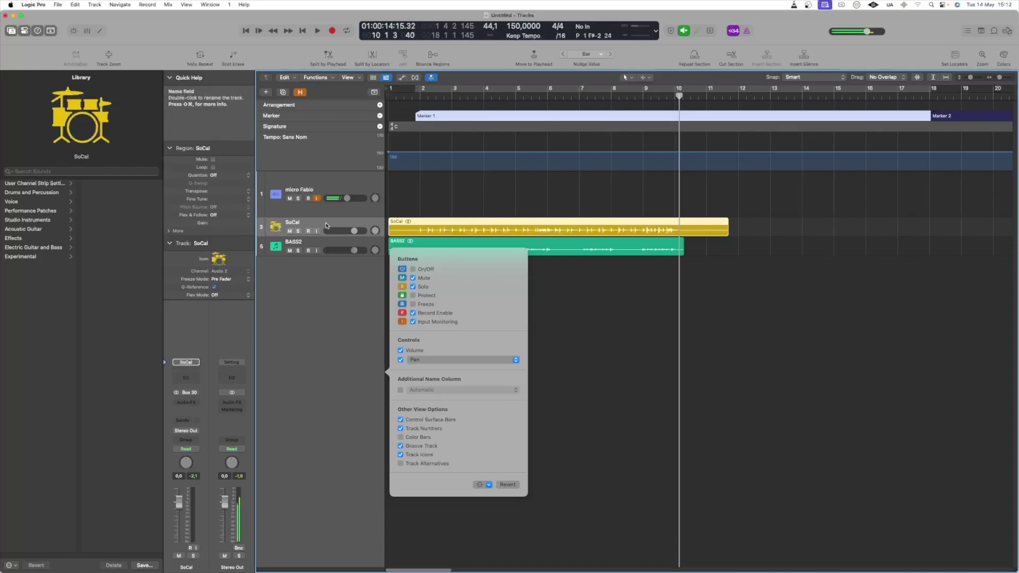
click(323, 227)
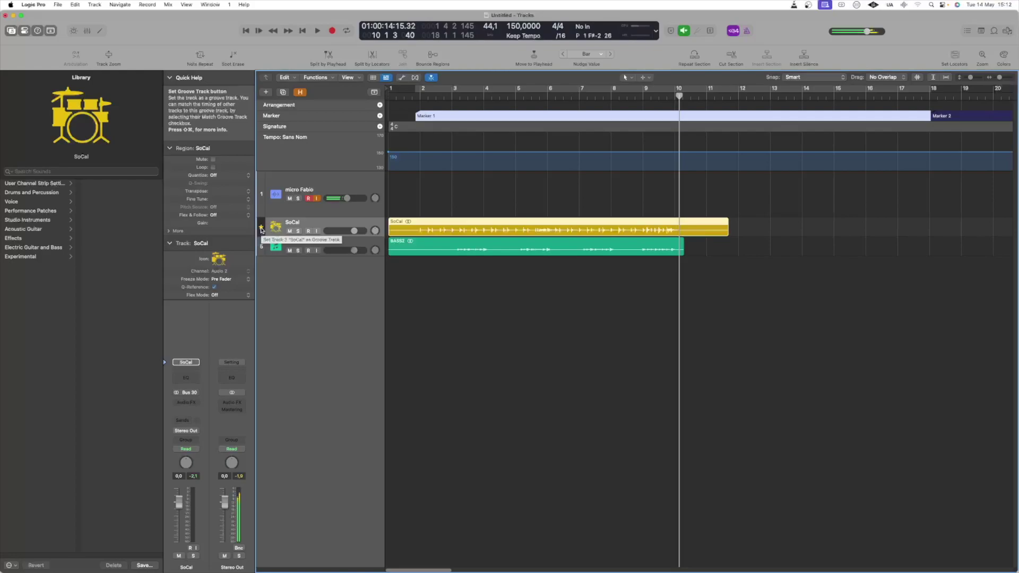
click(261, 228)
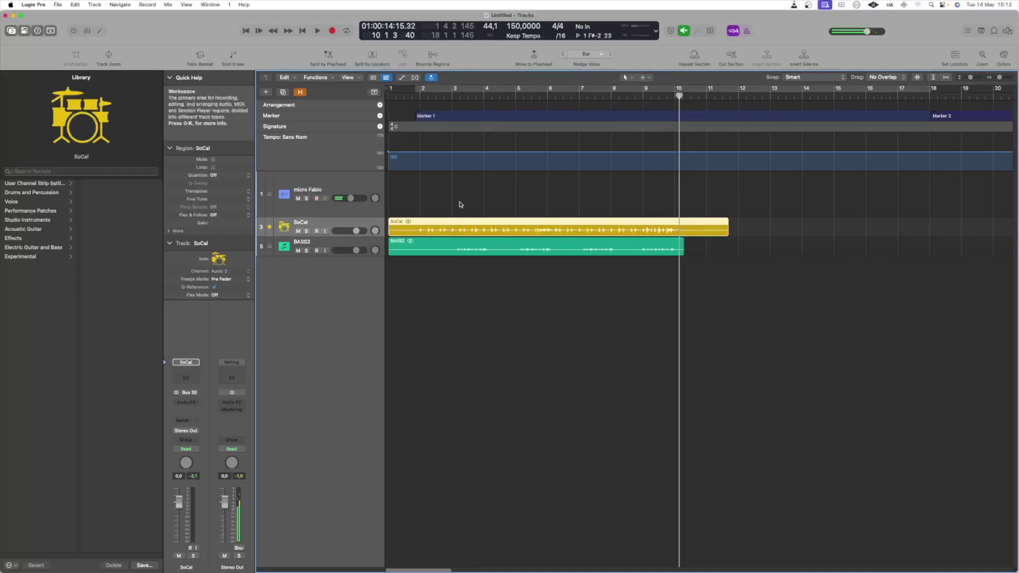
Step: Play the SoCal and BASS2 arrangement from the beginning, then stop
key(Return)
key(space)
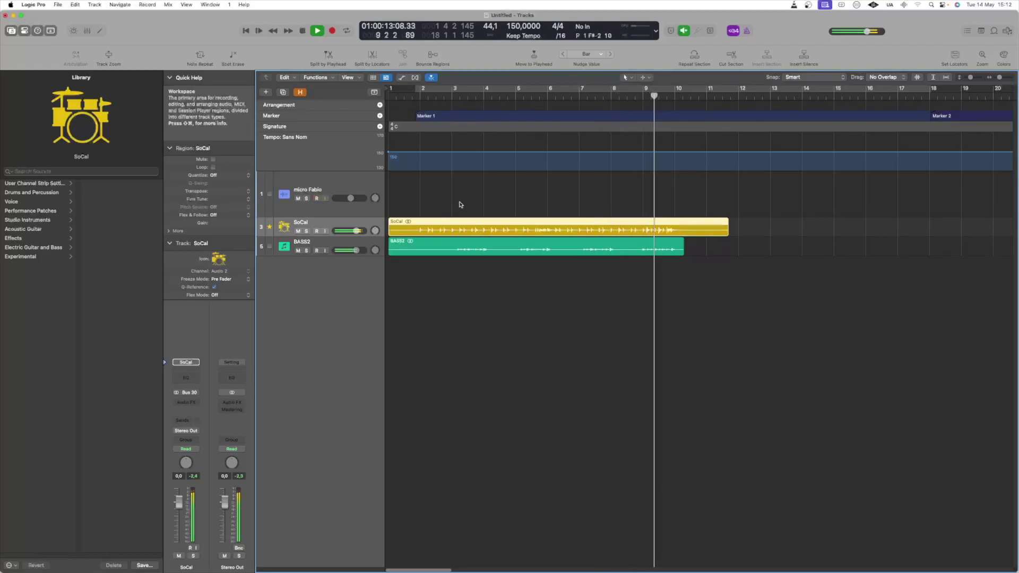
key(space)
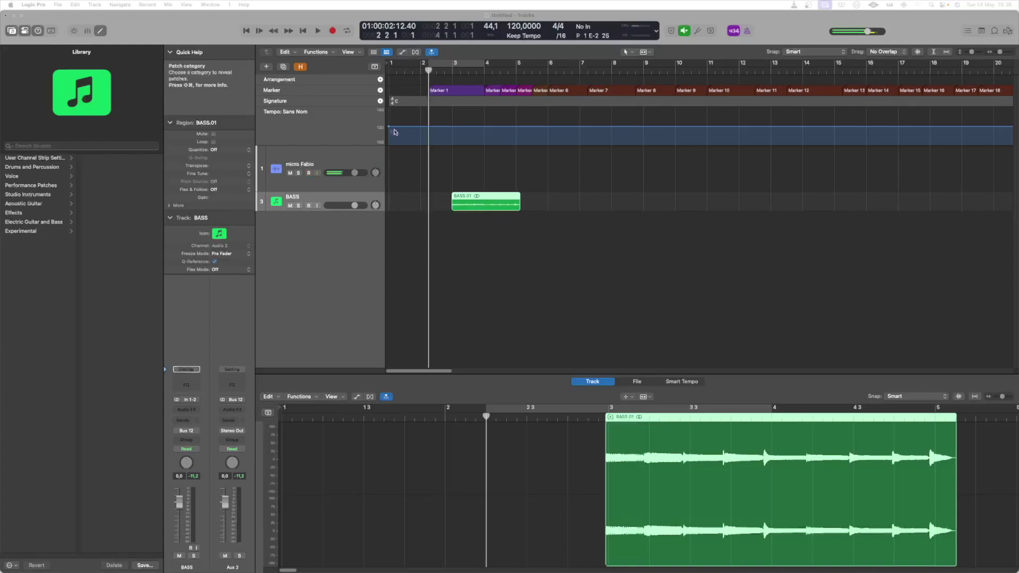
Step: Play the BASS.01 region to bar 5, then scroll the editor to show its whole waveform
click(337, 20)
key(space)
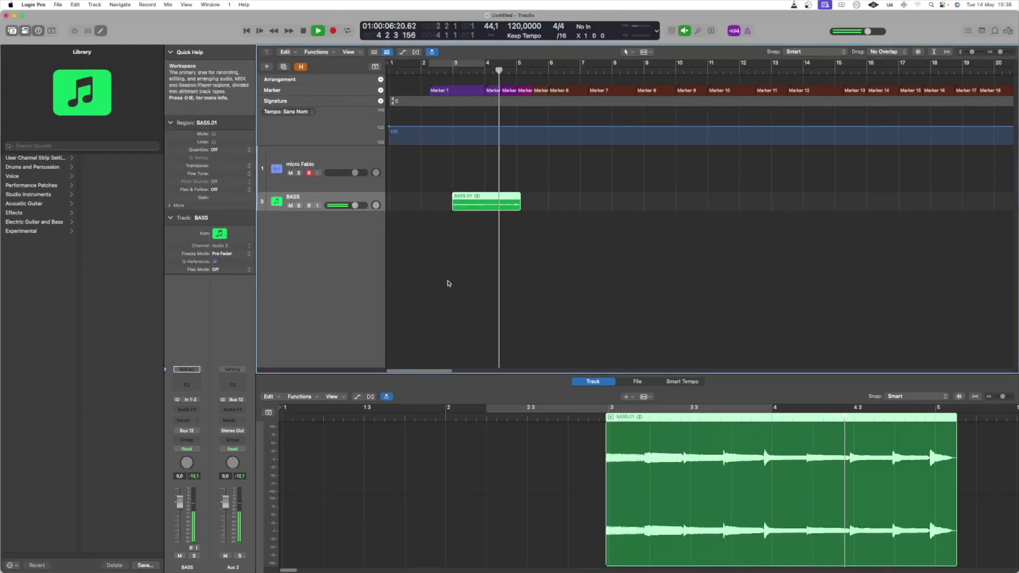
key(space)
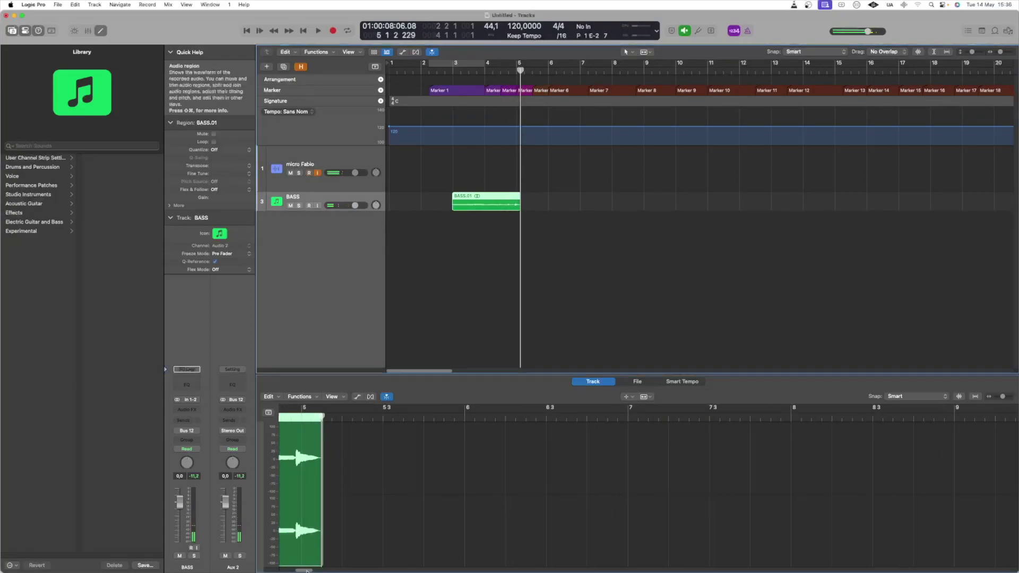
scroll(505, 509, left, 5)
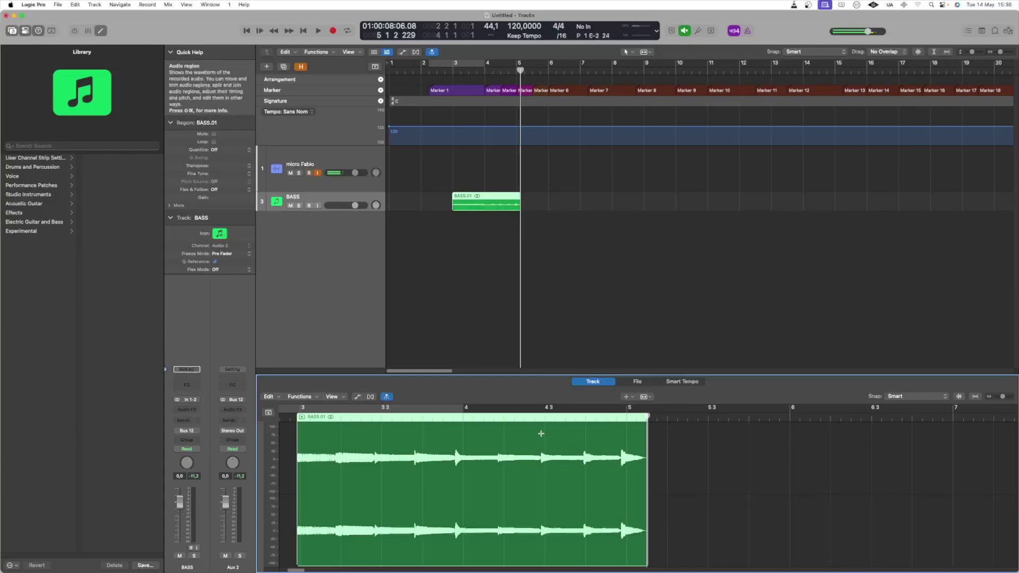
Step: Play from near the end of BASS.01 and select a short stretch of its waveform
click(533, 418)
key(space)
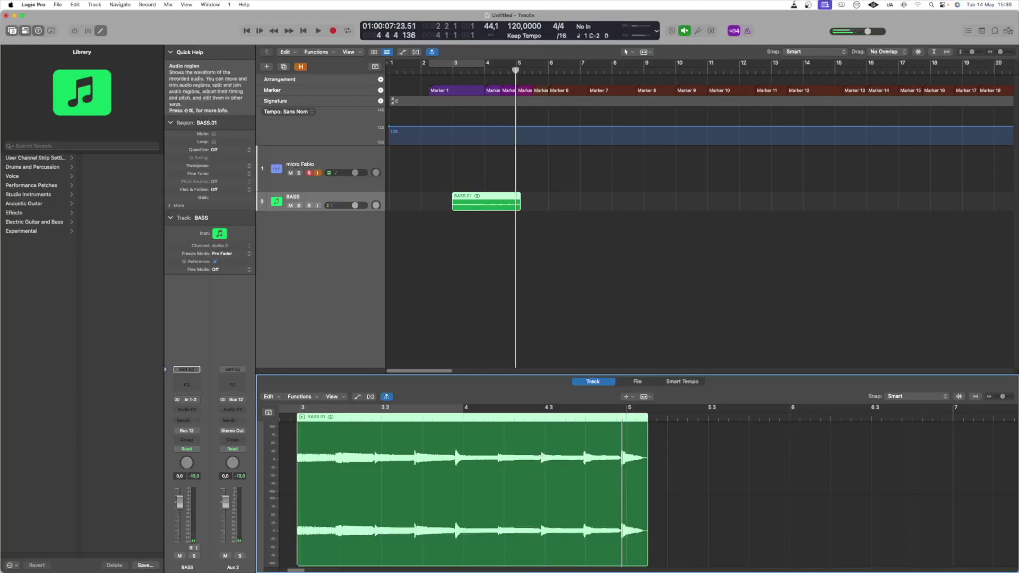
drag(541, 456, 585, 456)
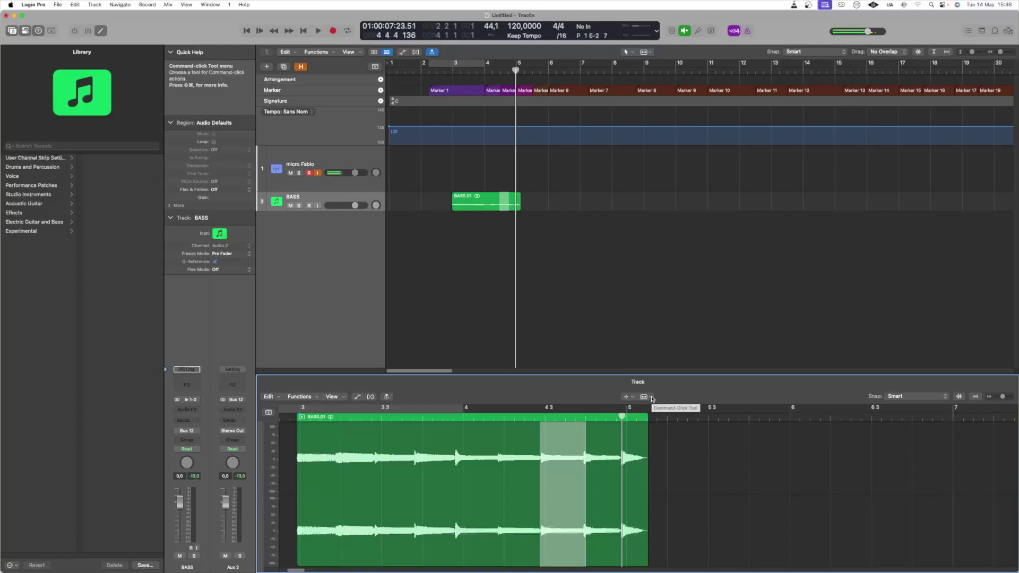
Step: Split off that stretch and slip the audio earlier inside the BASS.2 region
click(652, 398)
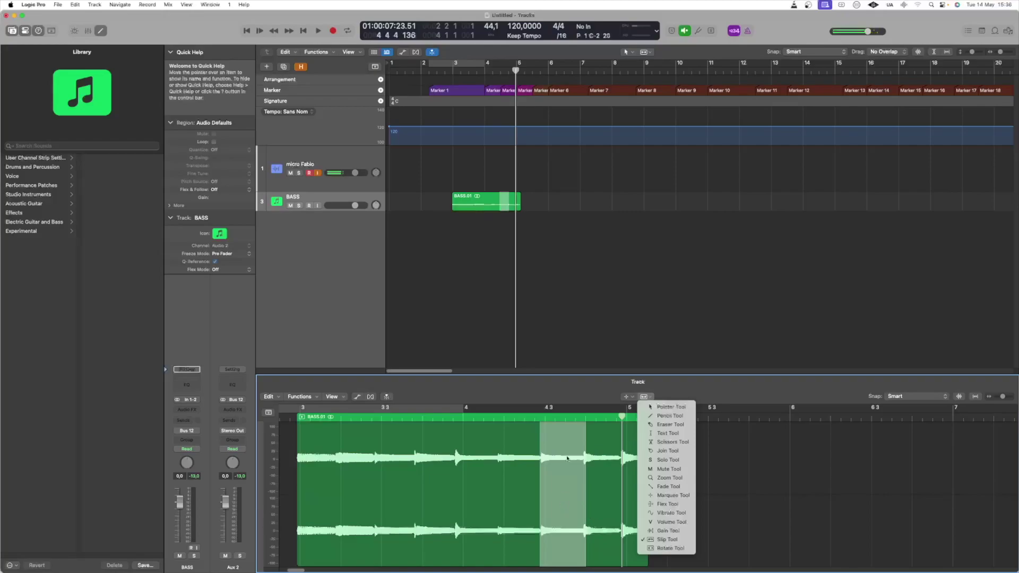
click(562, 457)
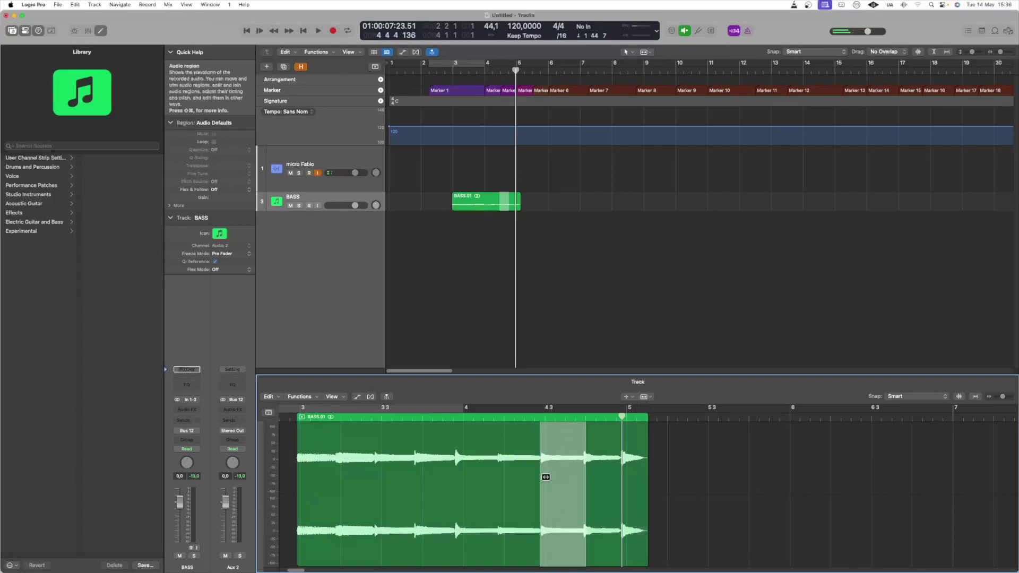
click(552, 473)
drag(540, 471, 521, 472)
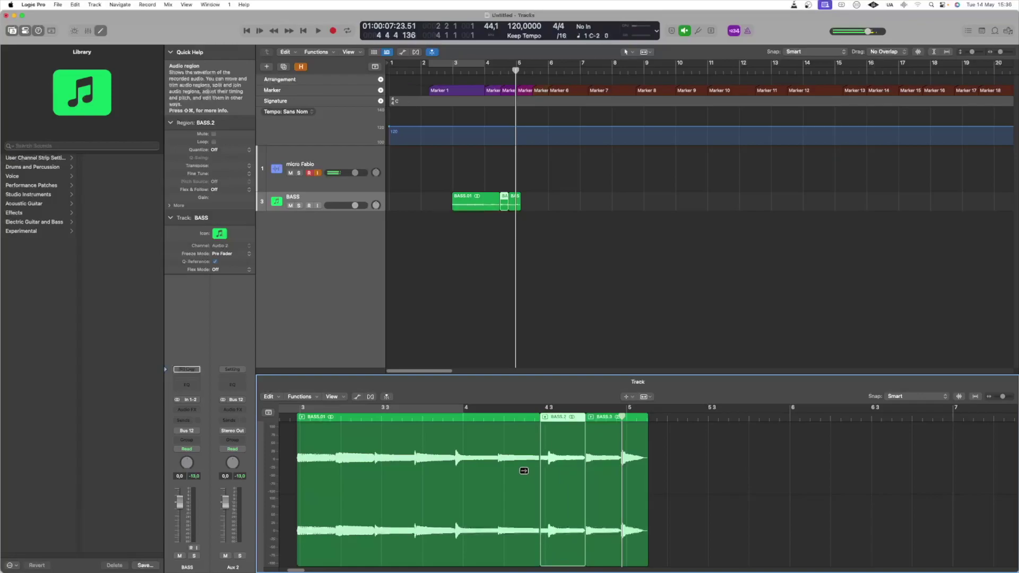
drag(520, 471, 516, 470)
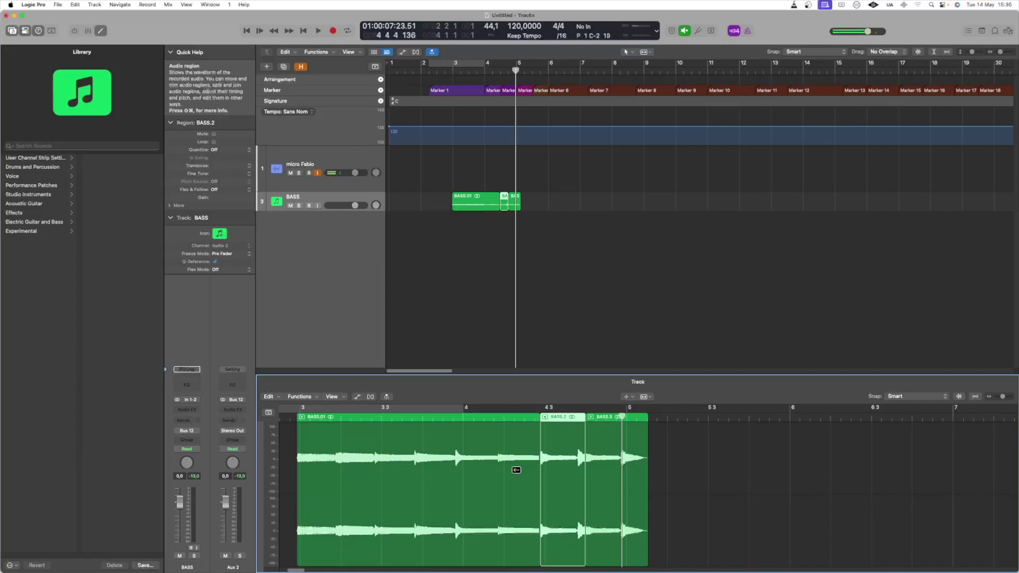
Step: Delete the BASS.3 region and play the bass back from just before bar 3
click(686, 444)
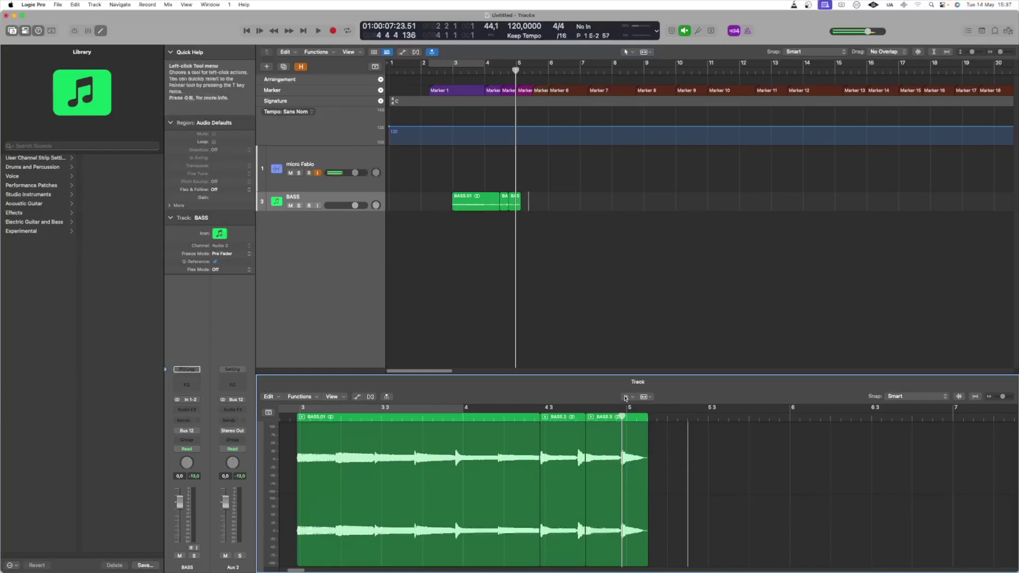
key(t)
key(t)
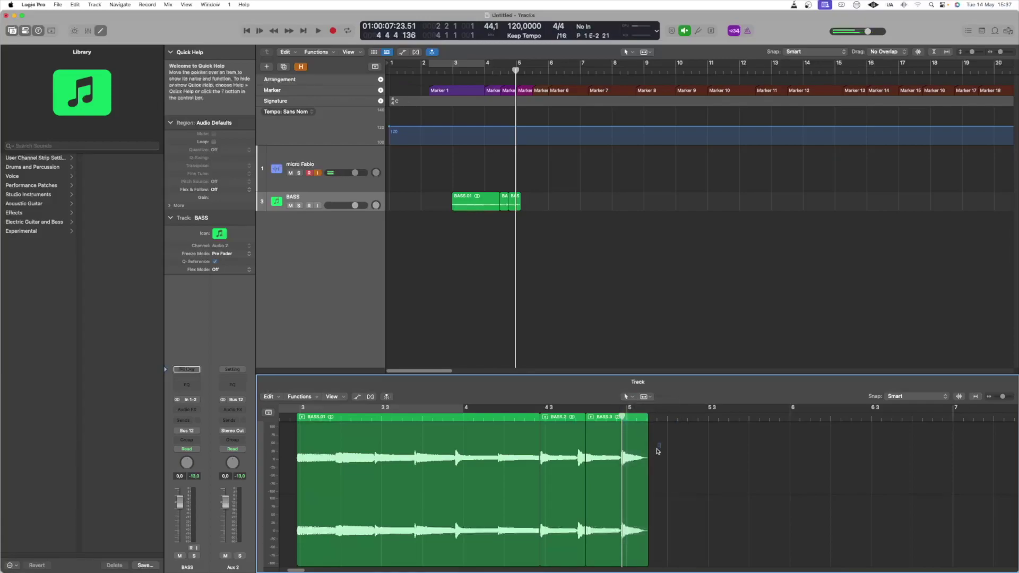
click(627, 456)
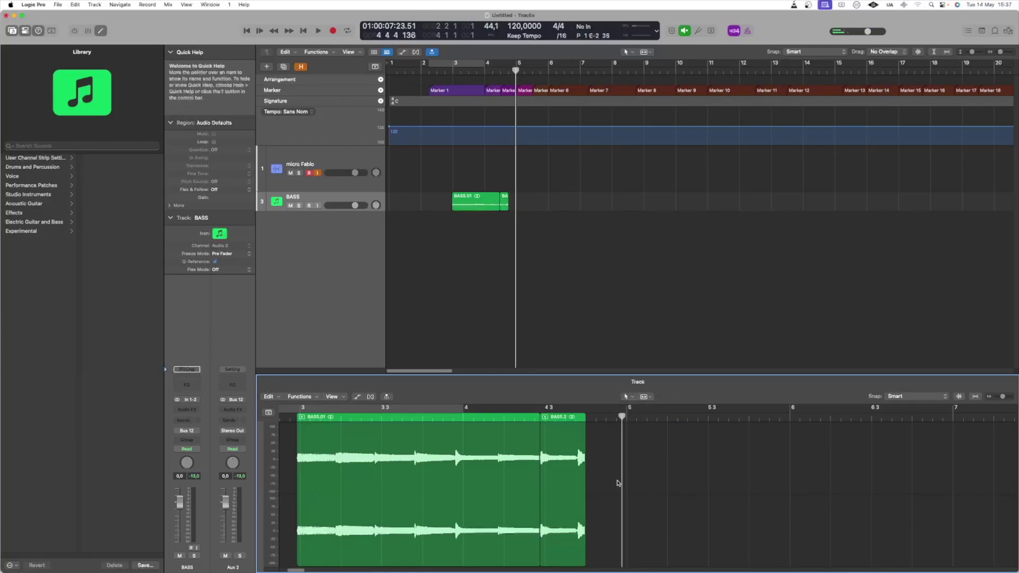
key(Delete)
click(292, 416)
key(space)
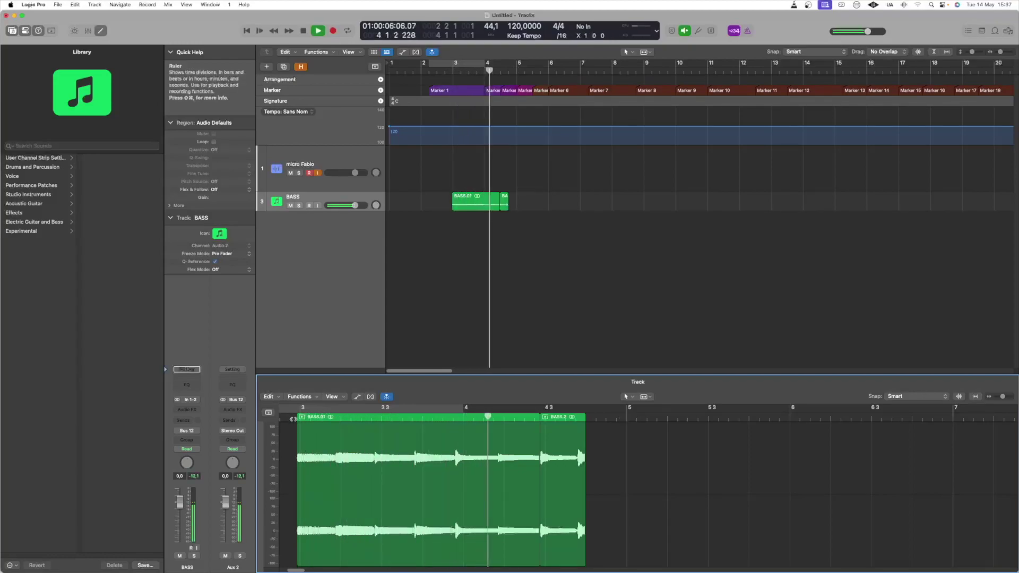
key(space)
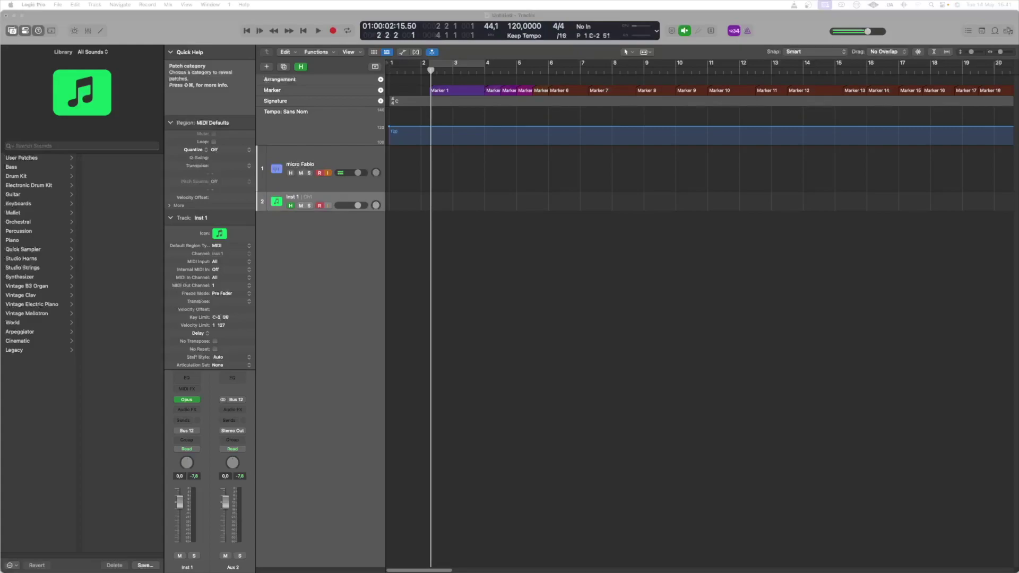
Step: Capture the just-played notes as an Inst 1 MIDI region and play it back from bar 2
key(shift+r)
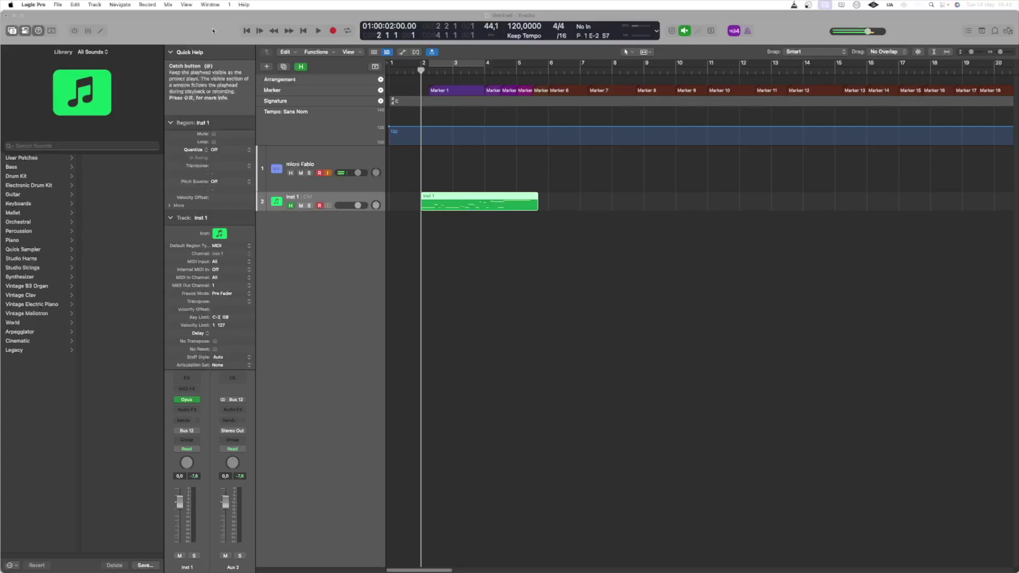
key(space)
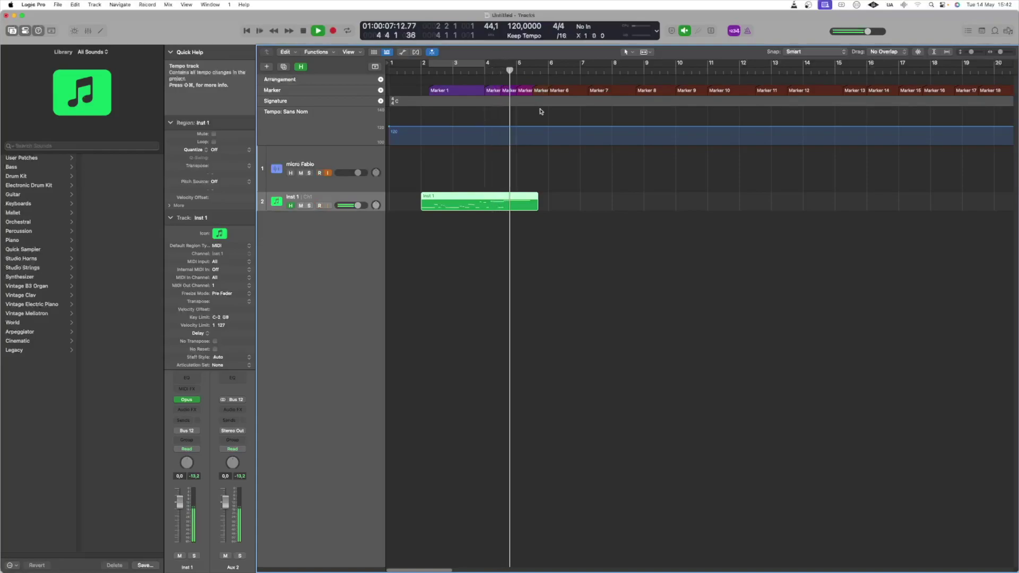
key(space)
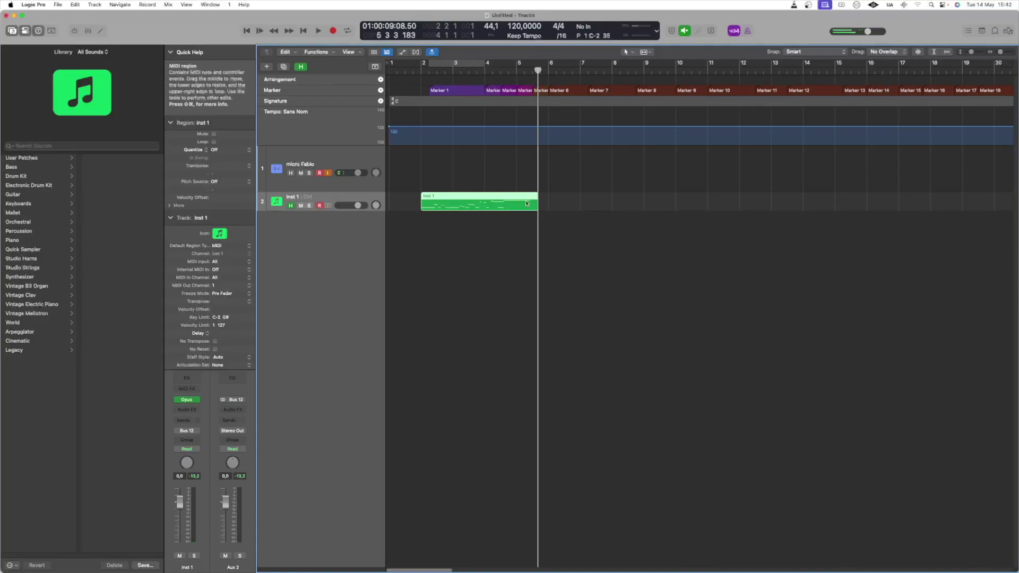
Step: Repeat the Inst 1 region twice so three copies run from bar 2 to about bar 13
key(alt+r)
key(ctrl+r)
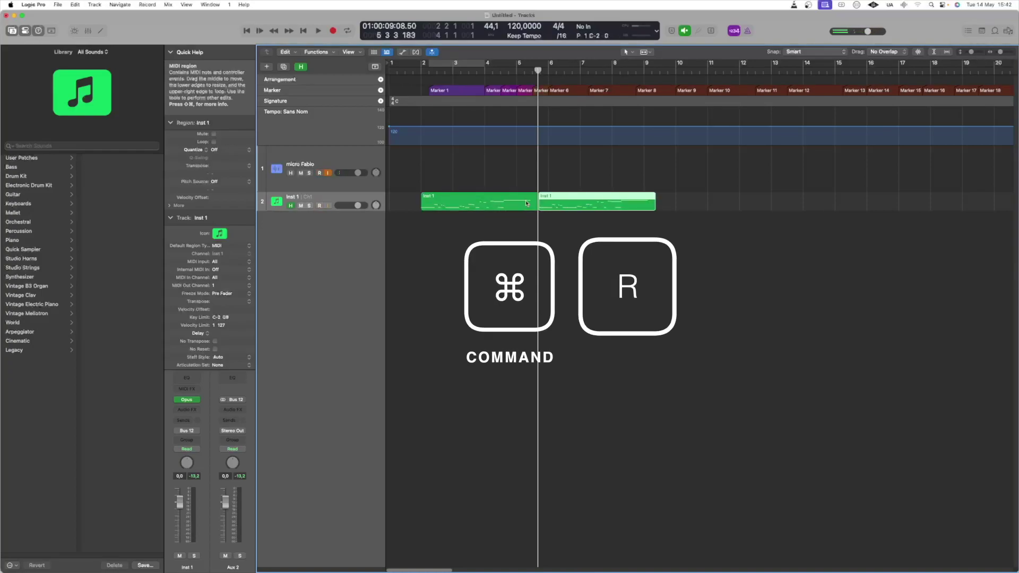
click(652, 66)
drag(653, 69, 655, 69)
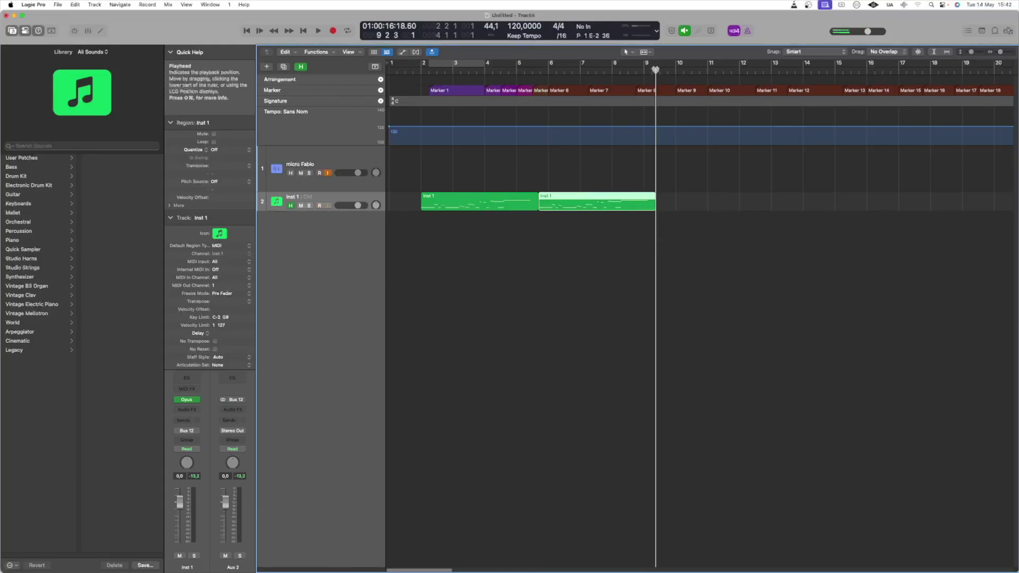
key(super+r)
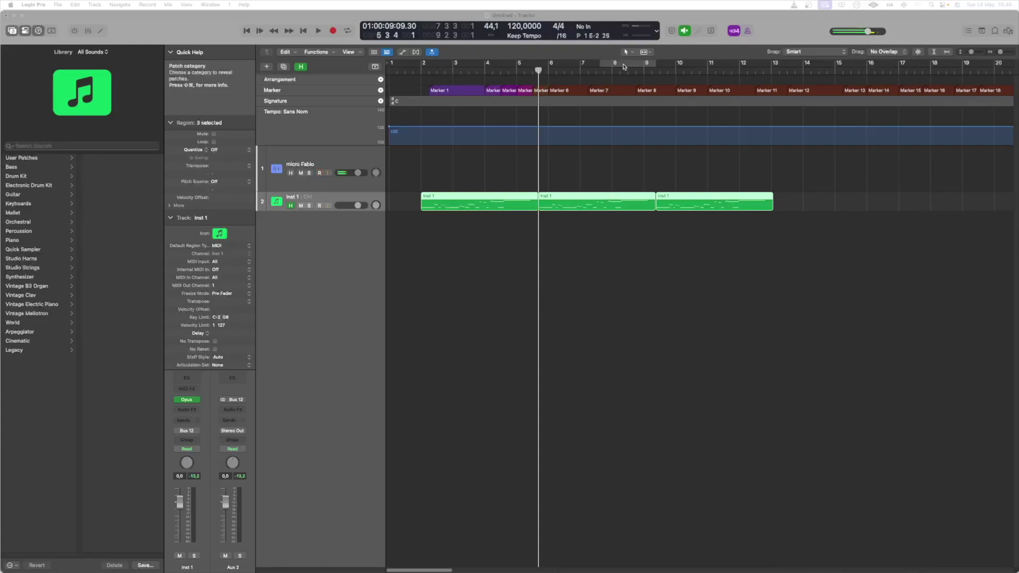
Step: Set a cycle over bar 8, insert silence there, and accept the 7/4 signature change
click(624, 66)
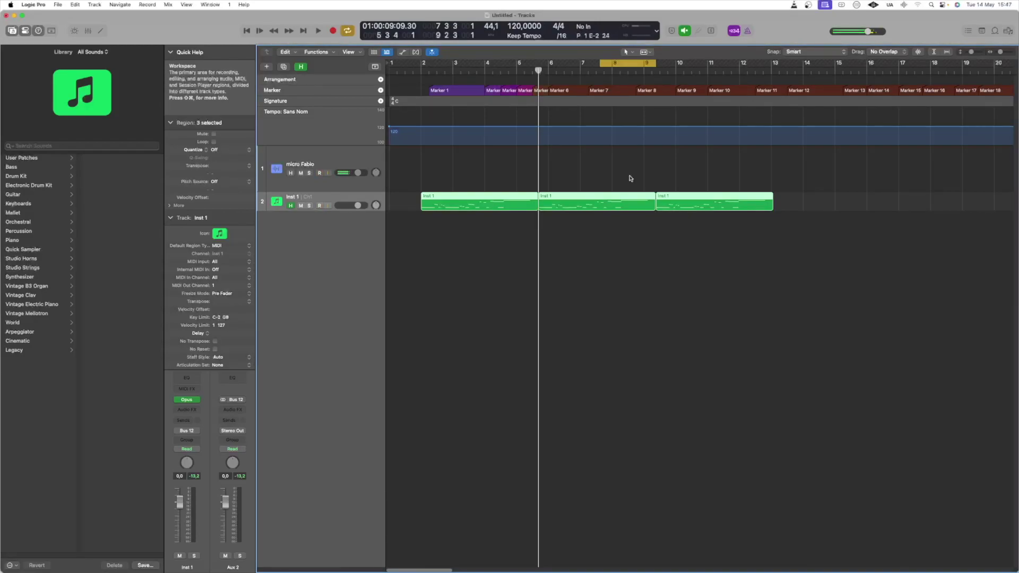
key(ctrl+super+z)
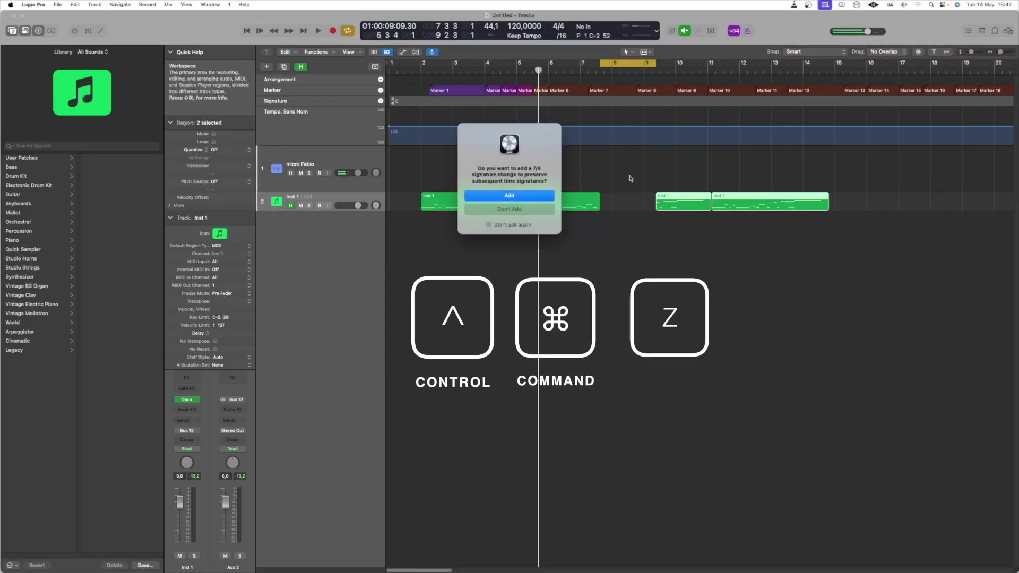
click(524, 196)
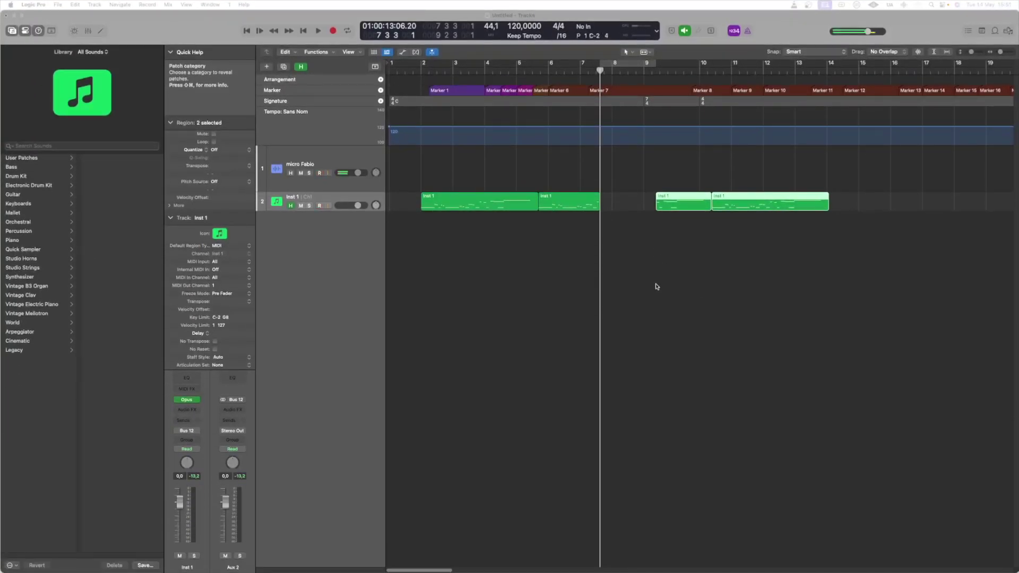
Step: Select the two Inst 1 regions after the gap and move them back to follow bar 7
click(649, 286)
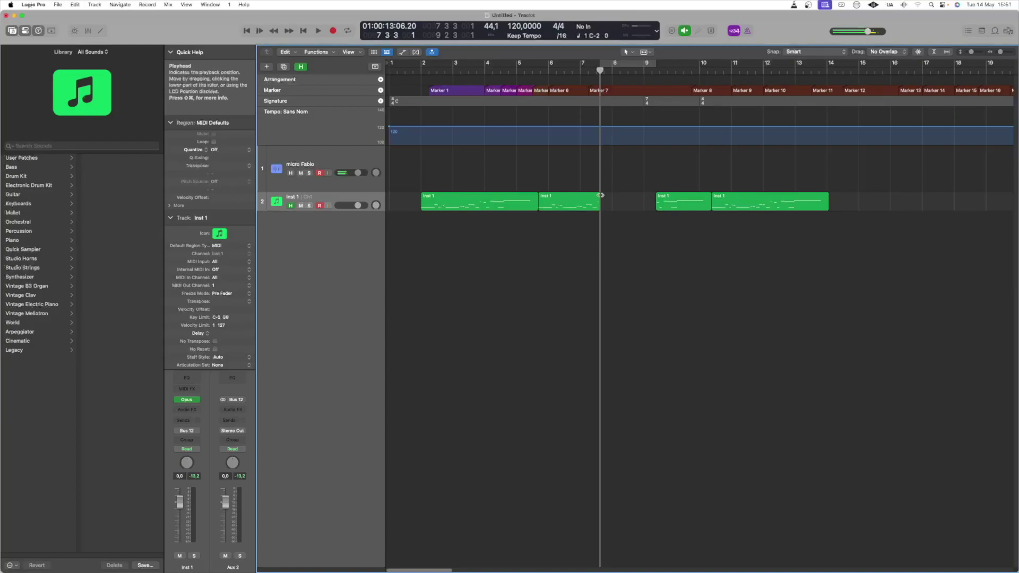
drag(692, 227, 732, 201)
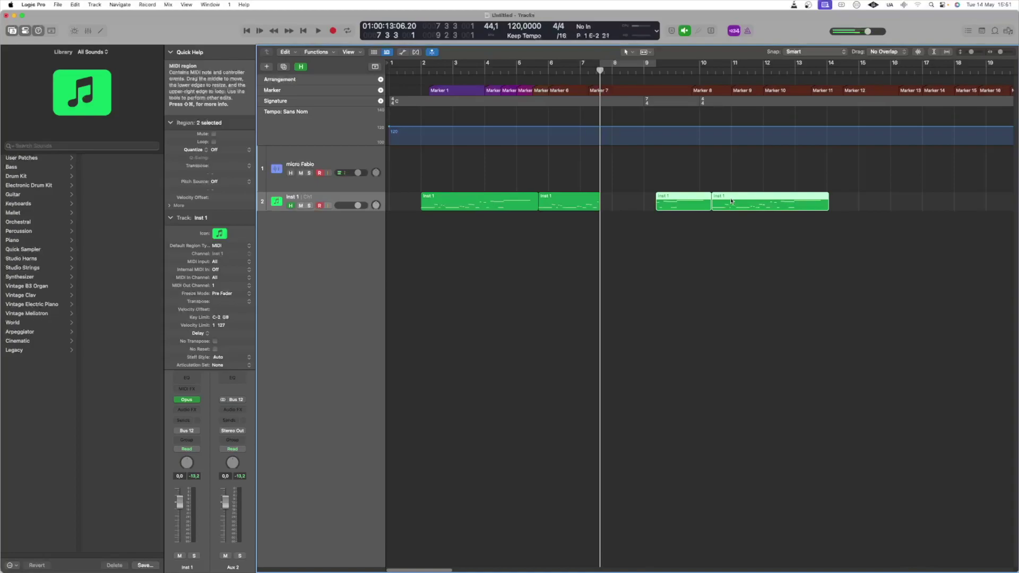
key(super+ugrave)
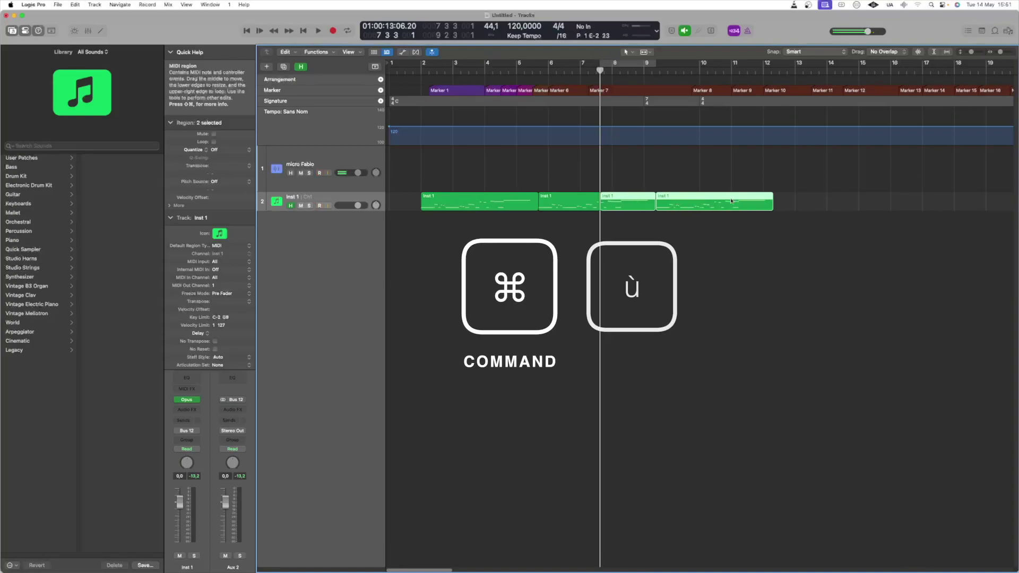